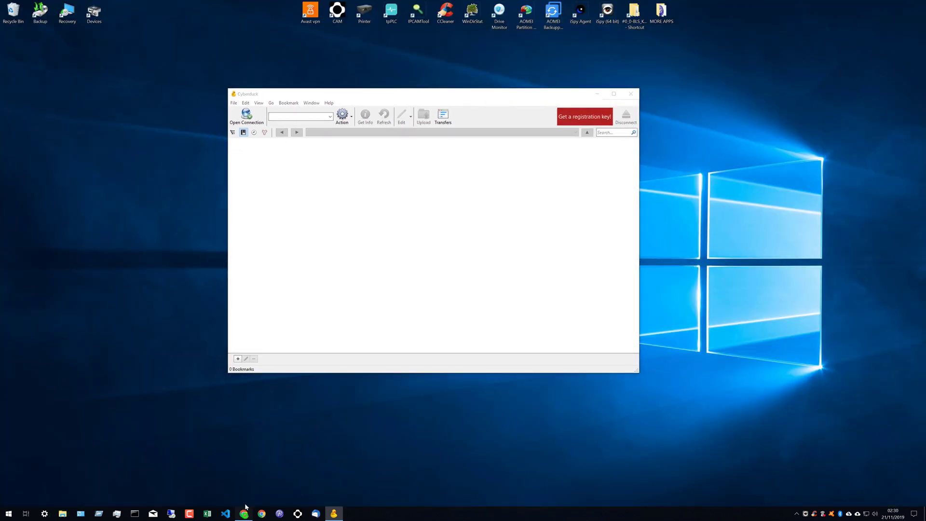
- Bring the browser showing the Cyberduck website to the front
click(244, 512)
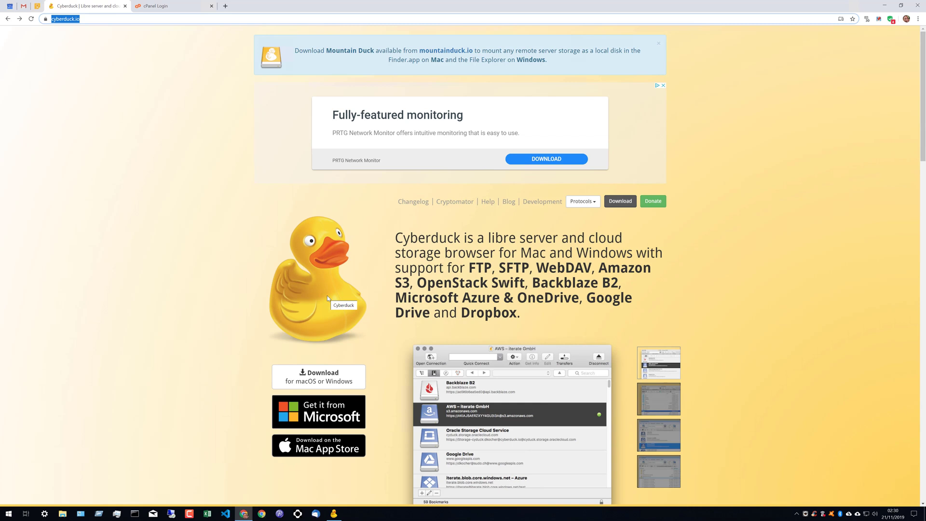
- Go to cPanel's FTP Accounts page and select the main account's /home path under Special FTP Accounts
click(152, 6)
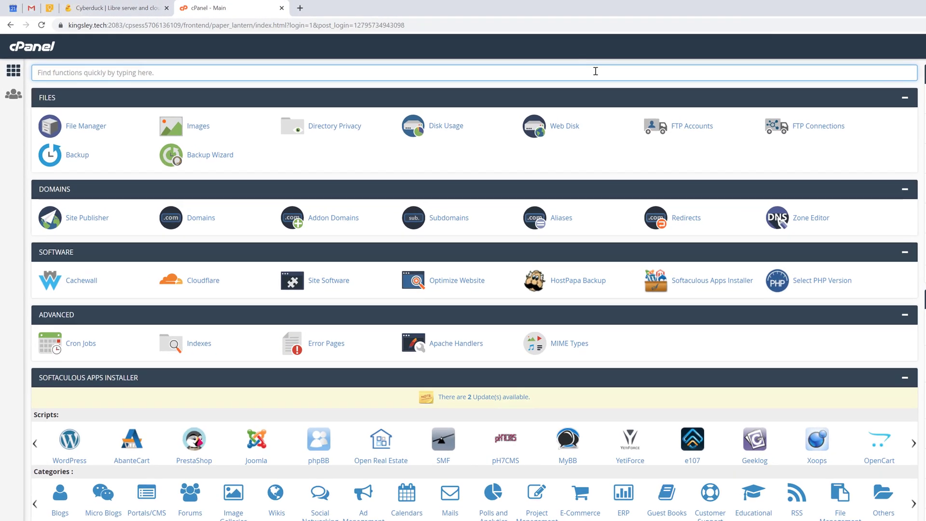
text(ftp)
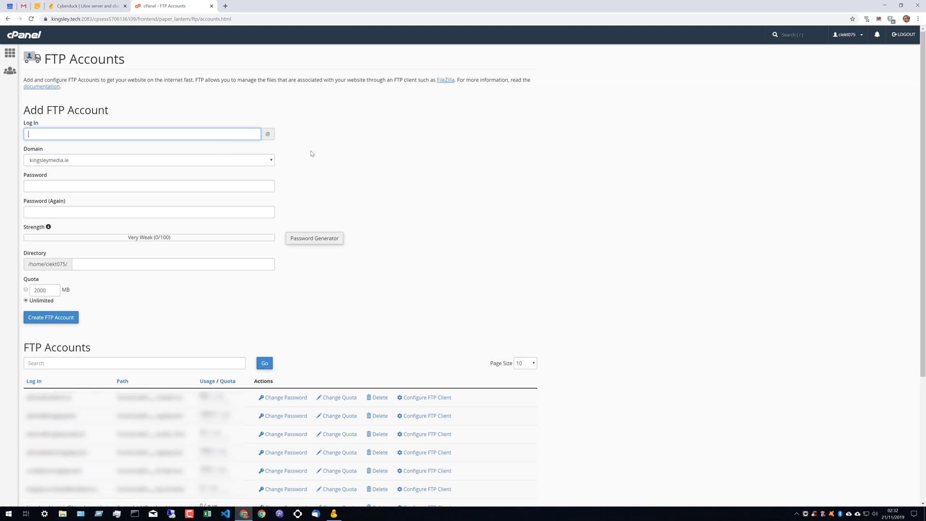
scroll(378, 265, down, 3)
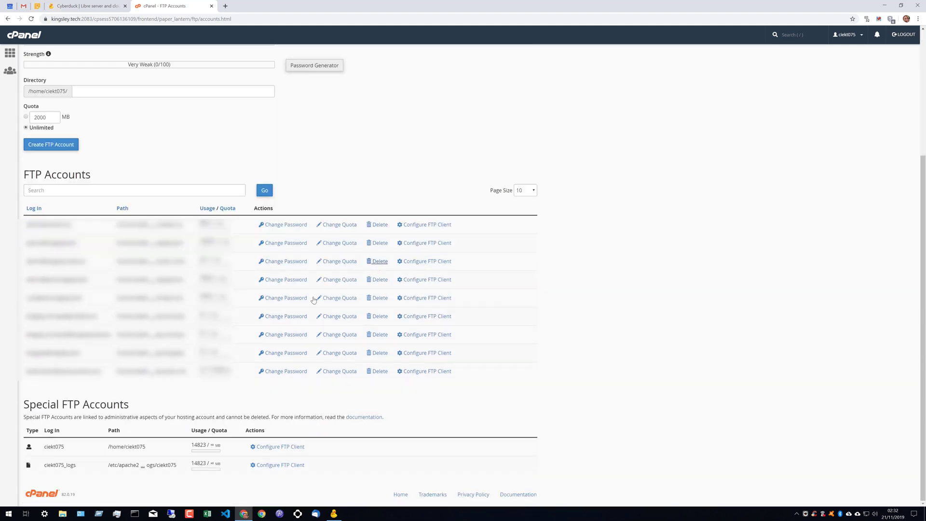
drag(28, 405, 155, 410)
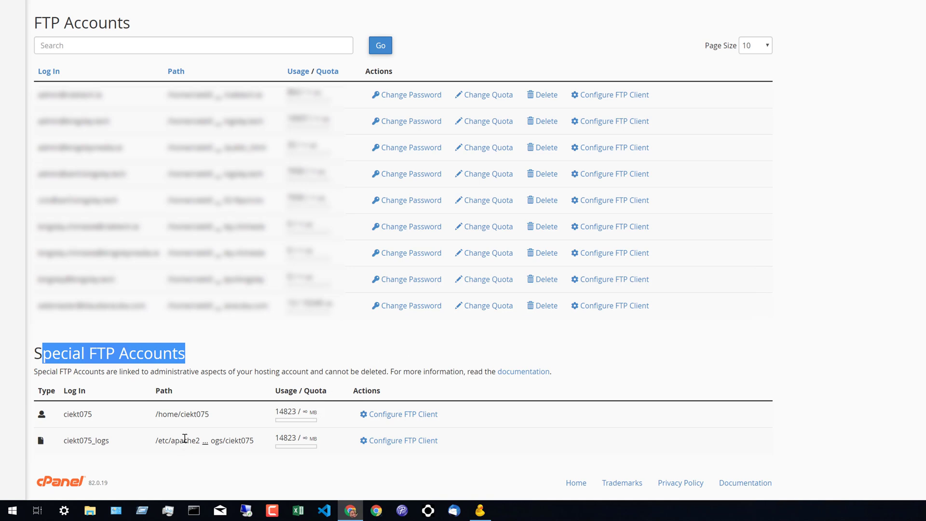
double_click(188, 416)
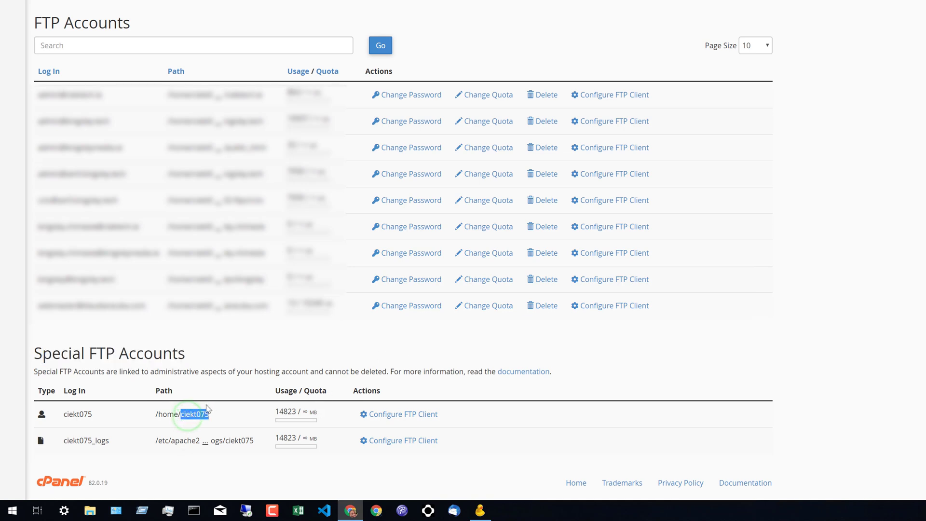
triple_click(188, 415)
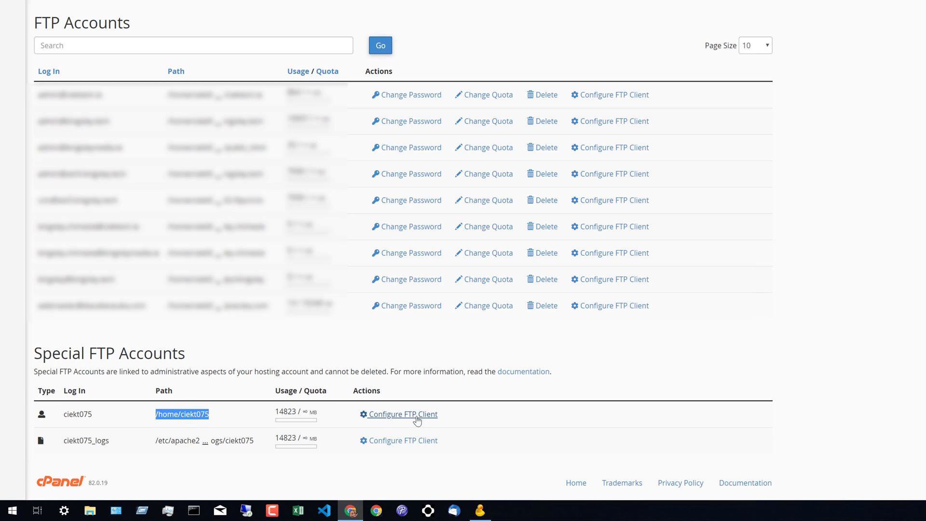
- Download the main account's Cyberduck SFTP configuration file and save it to the Desktop
click(418, 414)
scroll(598, 430, down, 6)
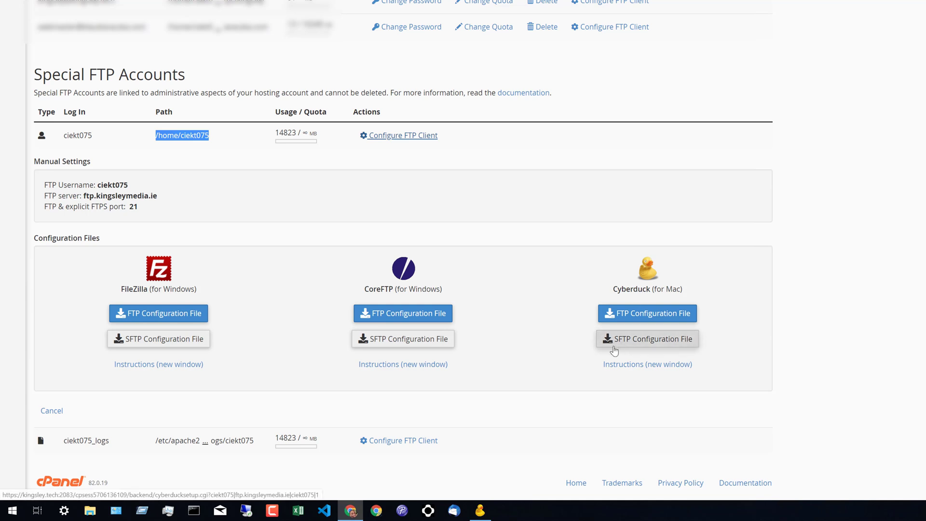
click(632, 344)
click(643, 344)
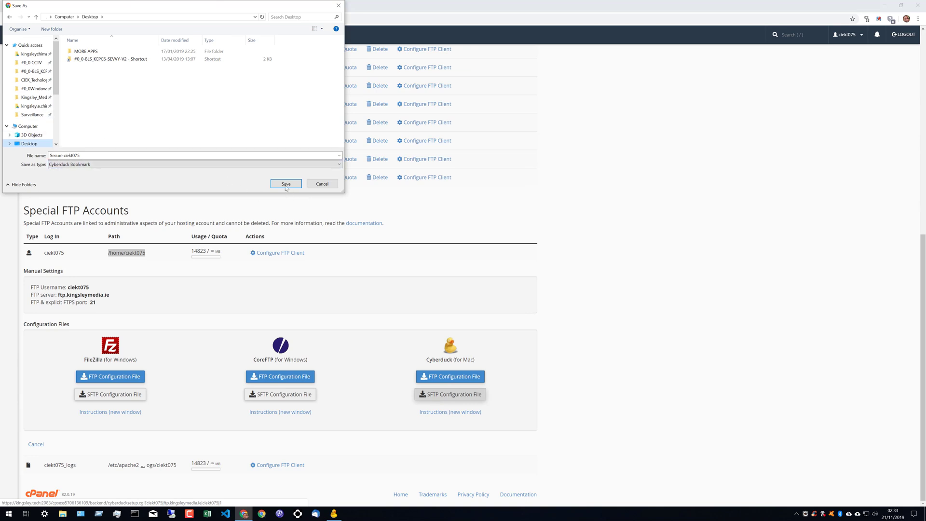
click(286, 184)
- Open the saved .duck SFTP bookmark from the desktop in Cyberduck
key(super+d)
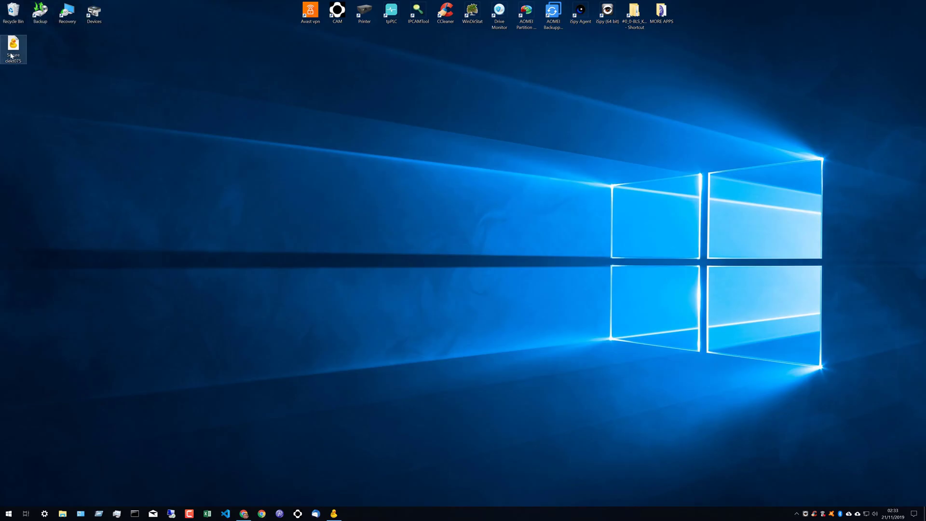
double_click(11, 56)
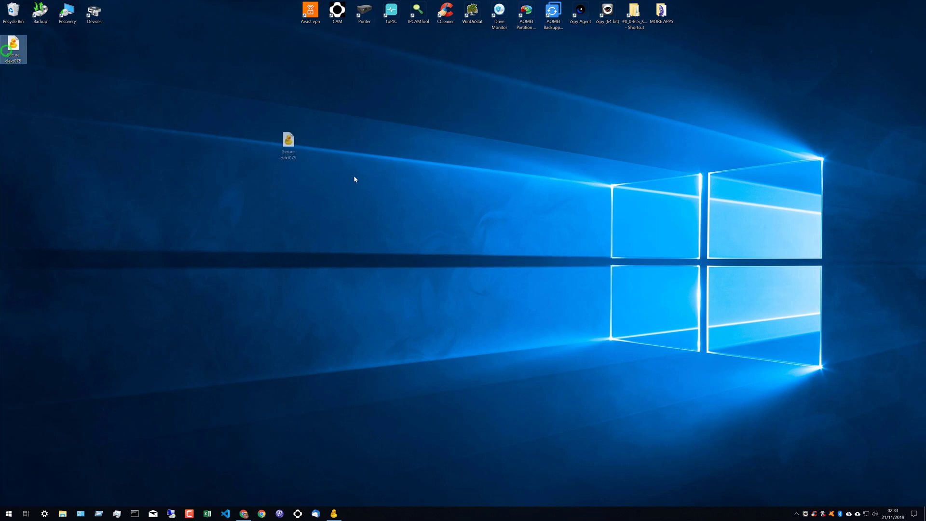
drag(355, 179, 386, 188)
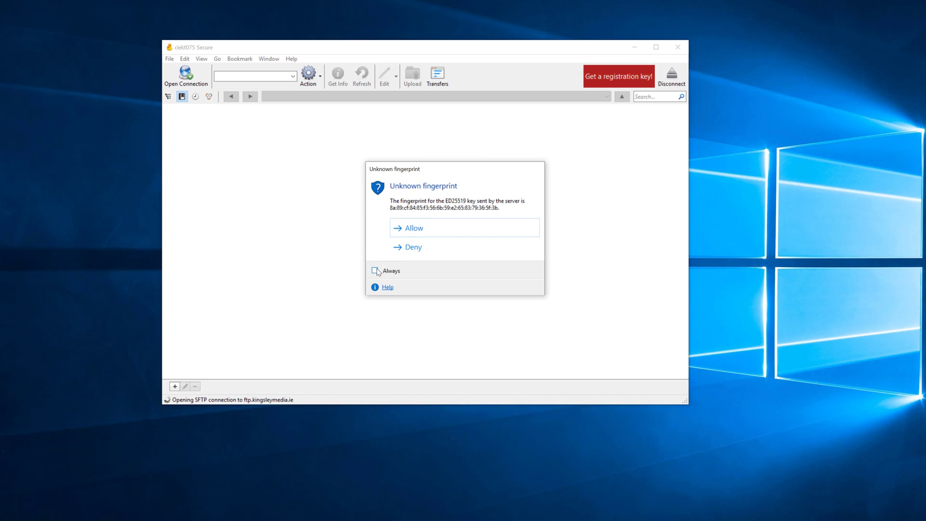
- Always allow the server's key fingerprint, keep SSH Private Key as None, and keep the password saved
click(376, 270)
click(432, 232)
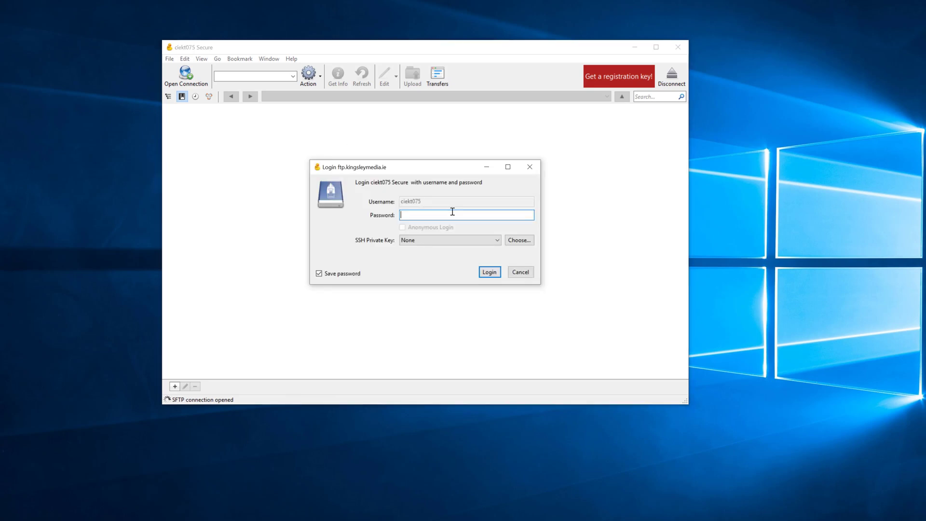
click(433, 238)
click(424, 241)
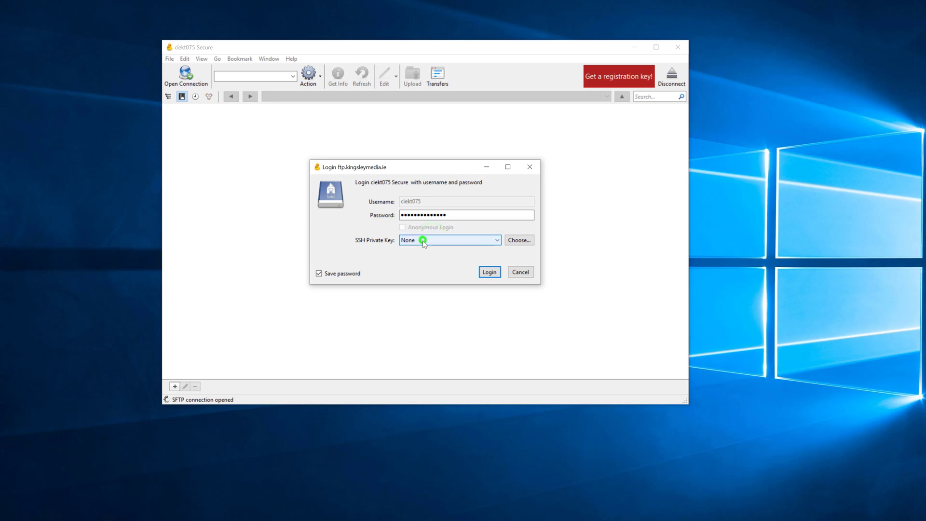
click(345, 276)
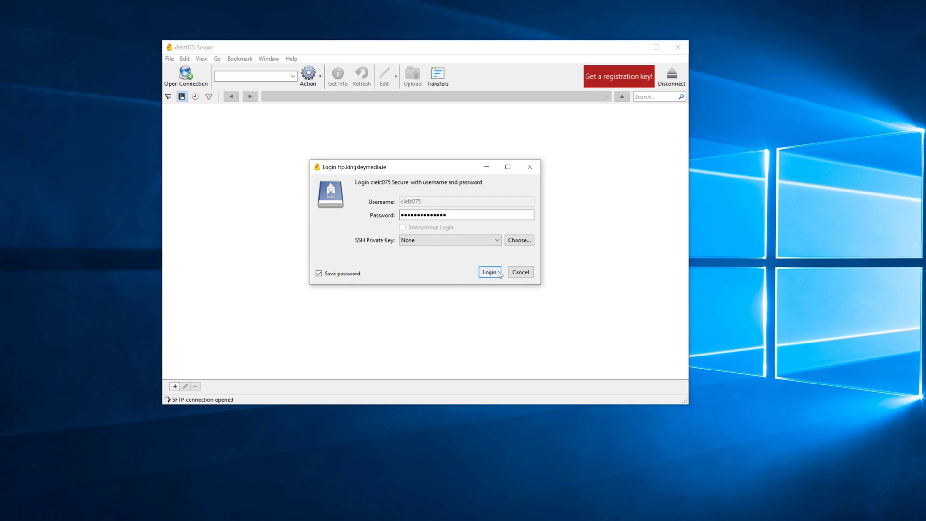
- Log in, retry after the failed attempt, and select the 16 listed home-directory items
click(490, 271)
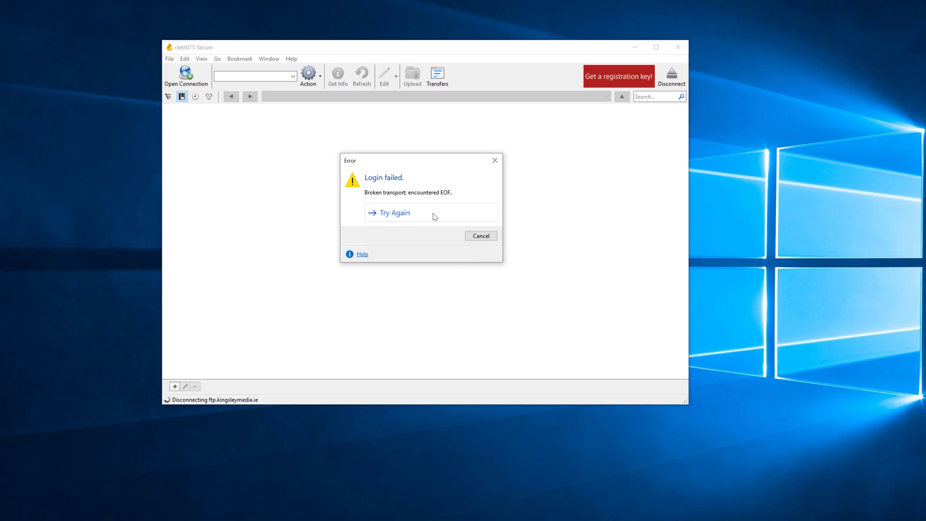
click(433, 213)
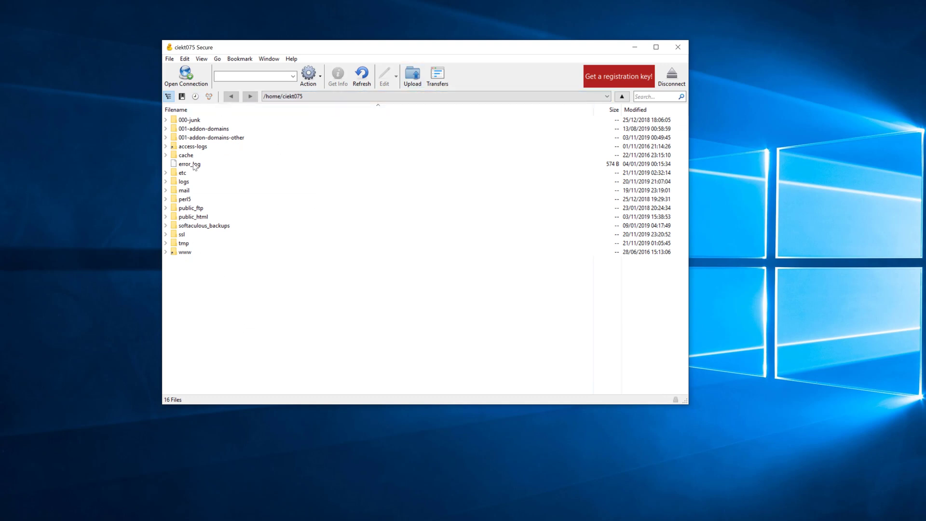
drag(202, 302, 214, 115)
drag(278, 303, 222, 138)
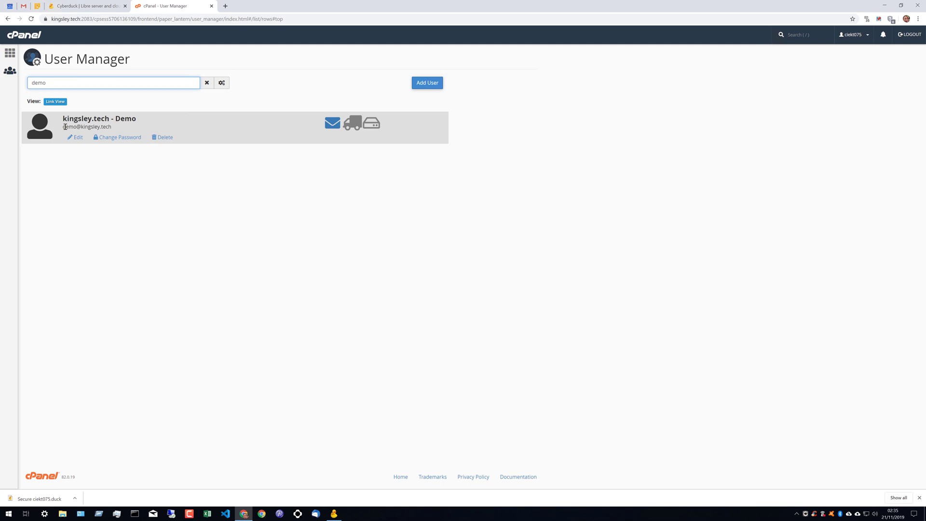
- Open the demo user's settings in cPanel and enable FTP access
drag(84, 126, 108, 126)
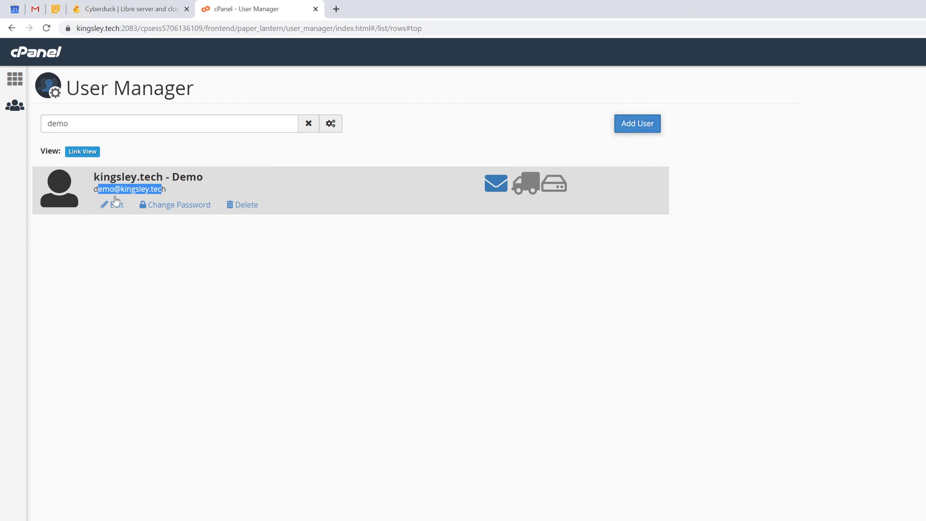
click(117, 205)
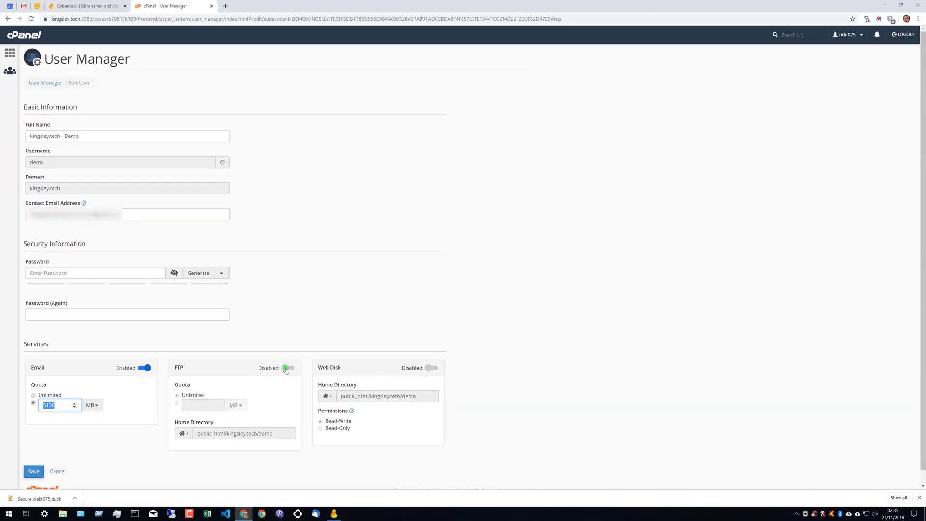
click(287, 368)
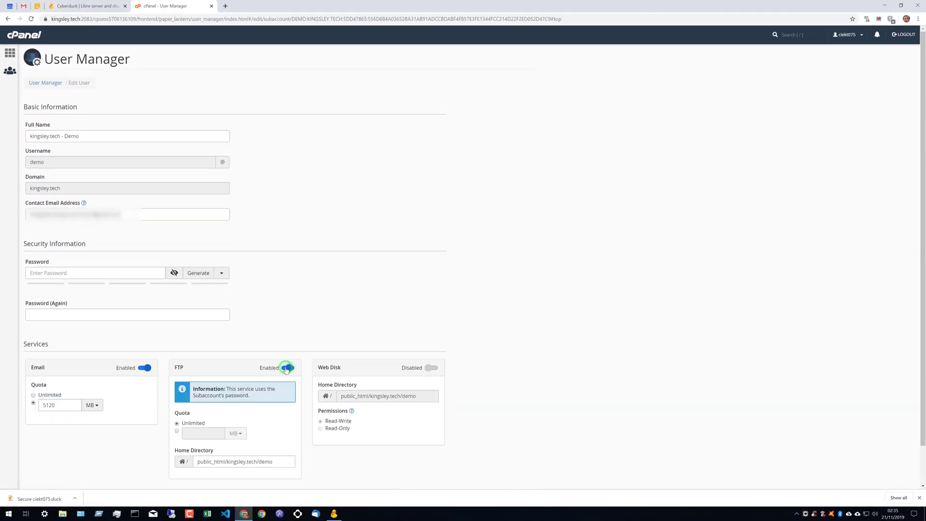
- Set the FTP home directory to 001-addon-domains/kingsley.tech/001-subdomains/demo.kingsley.tech
click(195, 459)
drag(197, 461, 283, 463)
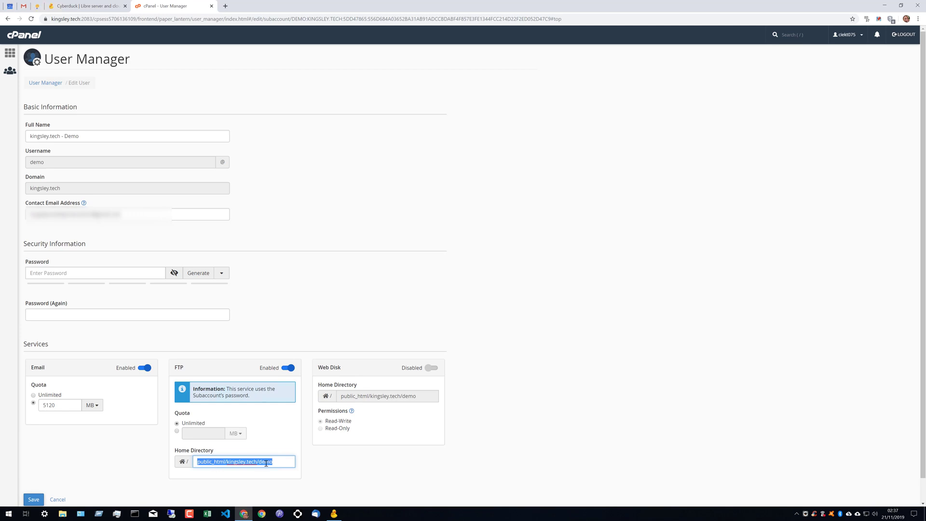
click(274, 461)
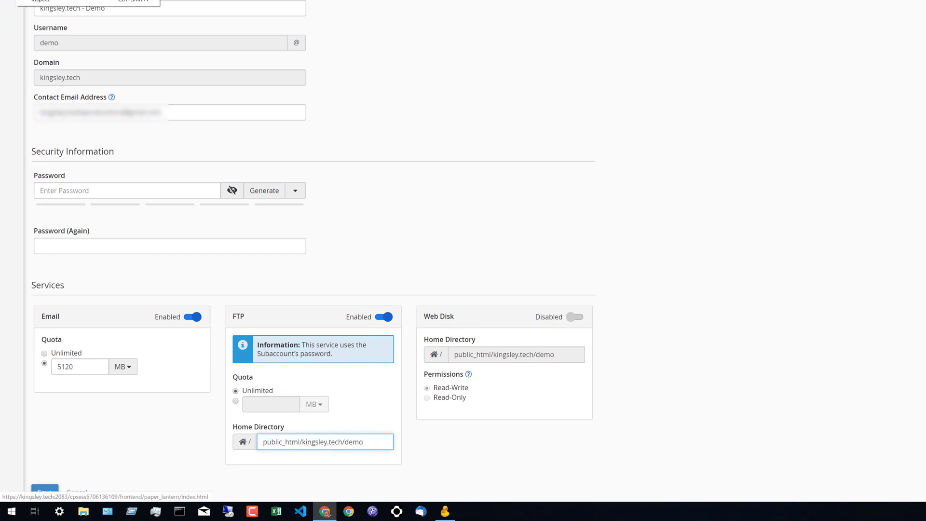
triple_click(293, 447)
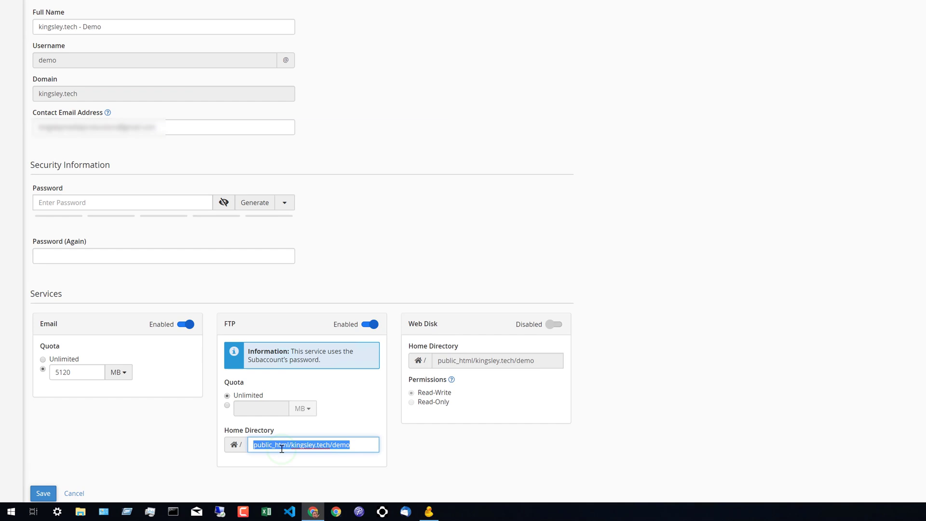
key(ctrl+v)
drag(276, 447, 205, 444)
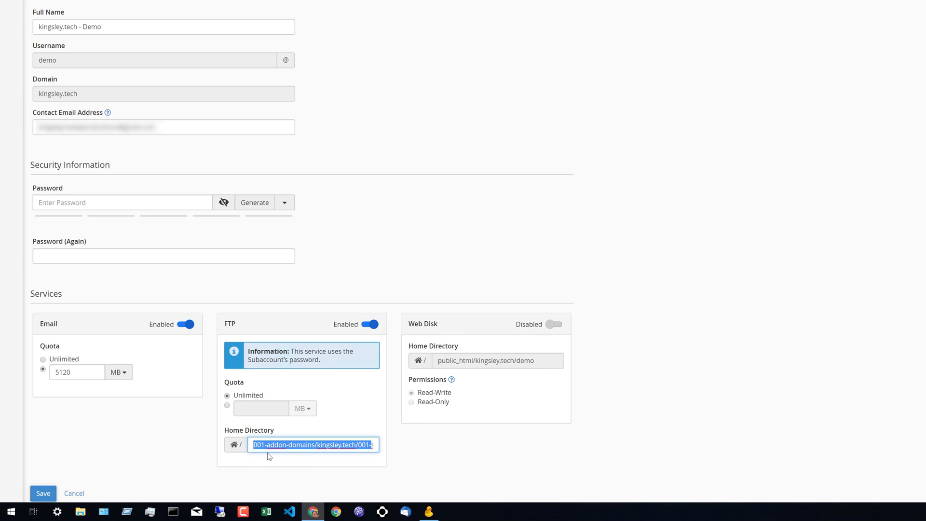
- Save the demo user's settings and filter the FTP Accounts page for 'demo'
click(43, 494)
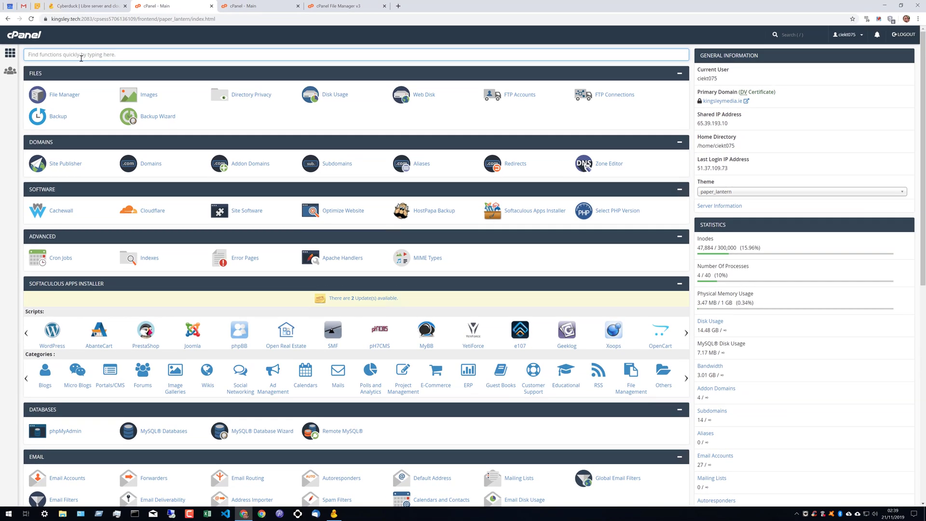
text(ftp)
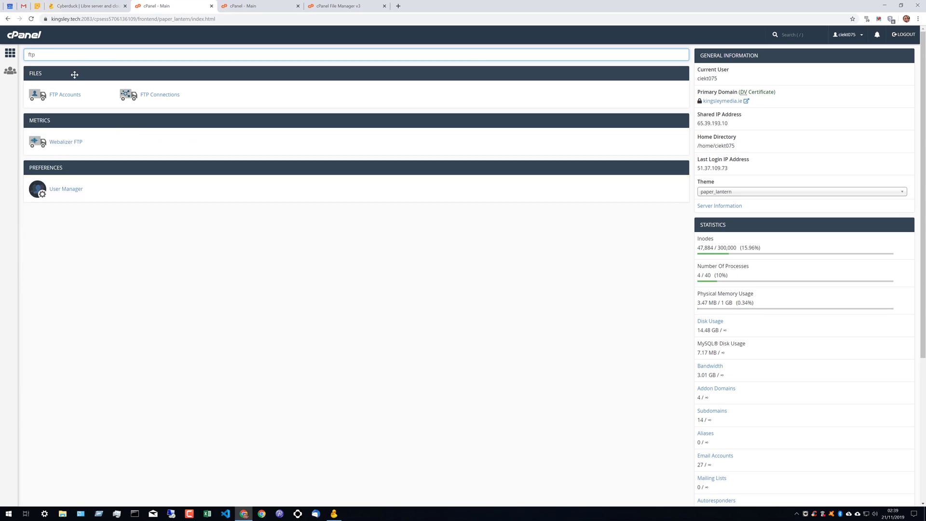
click(69, 98)
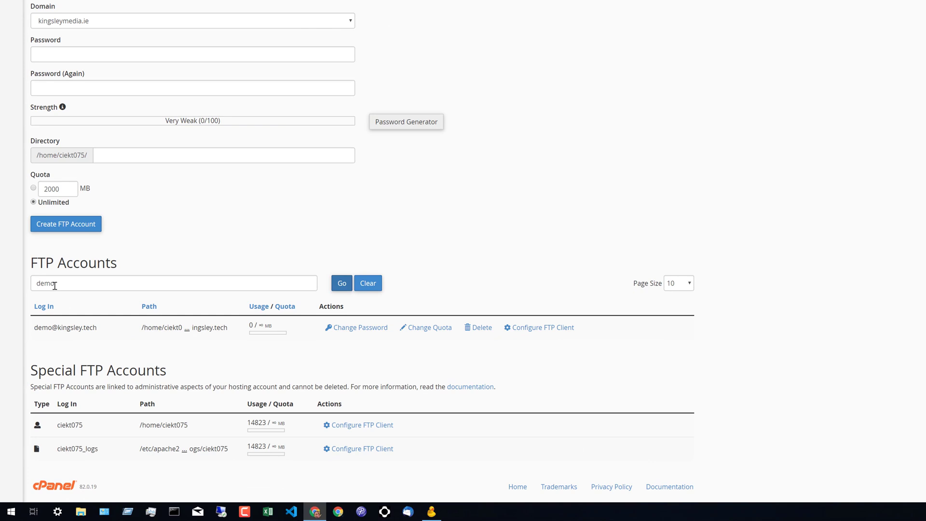
click(55, 285)
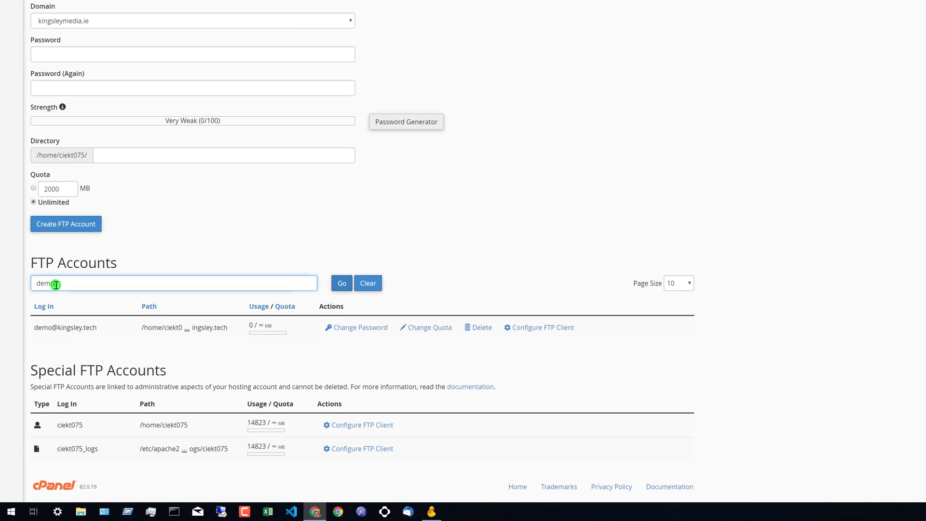
click(342, 288)
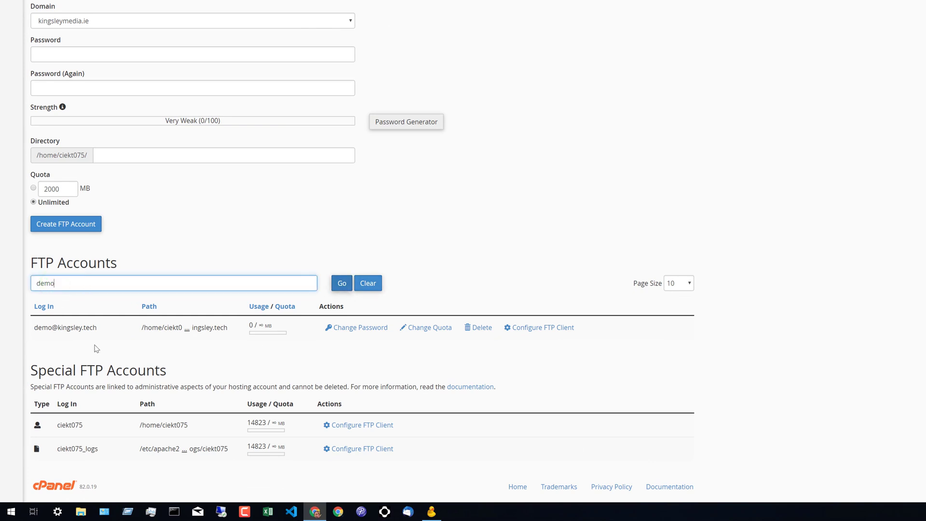
- Download the demo account's Cyberduck FTP configuration file and save it to the desktop
click(551, 328)
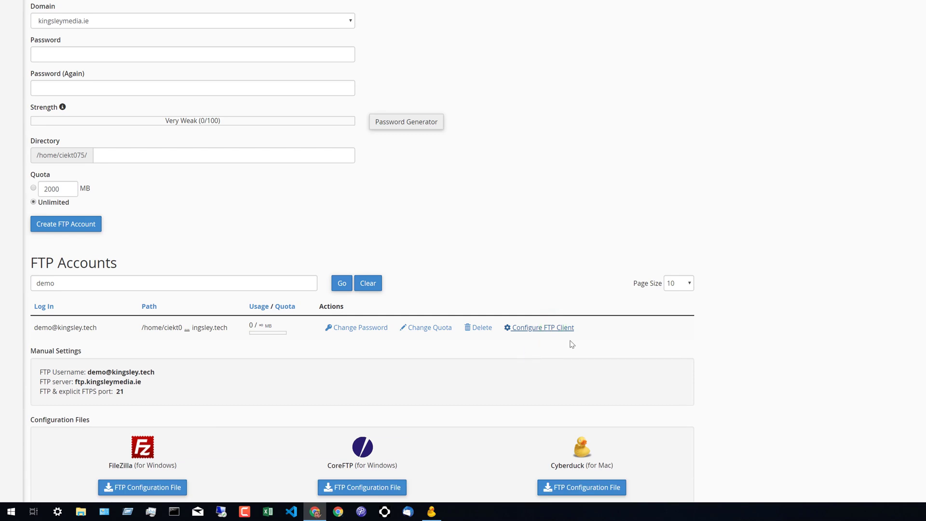
scroll(579, 352, down, 4)
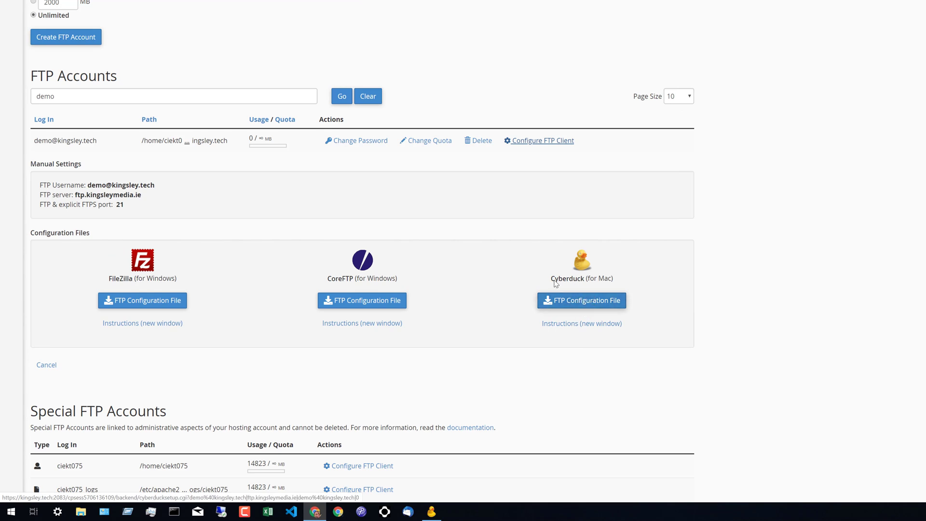
scroll(530, 261, down, 1)
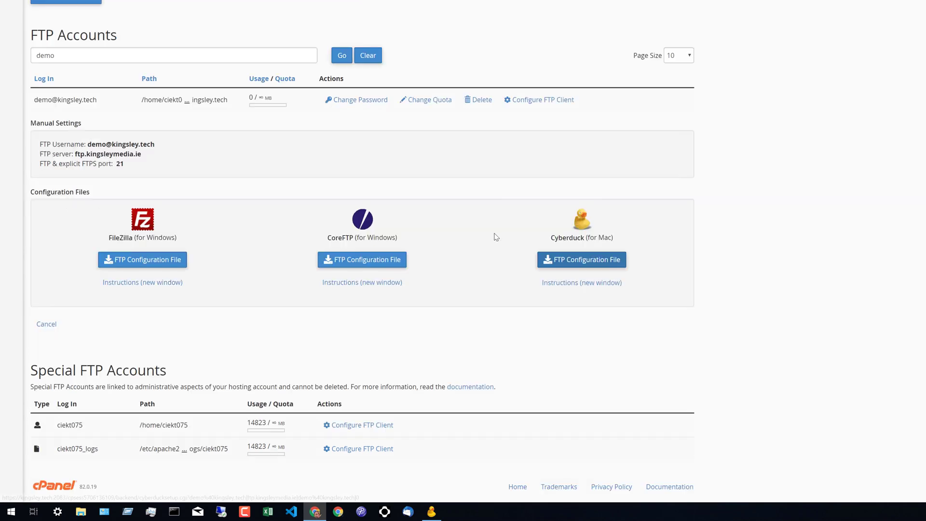
click(563, 264)
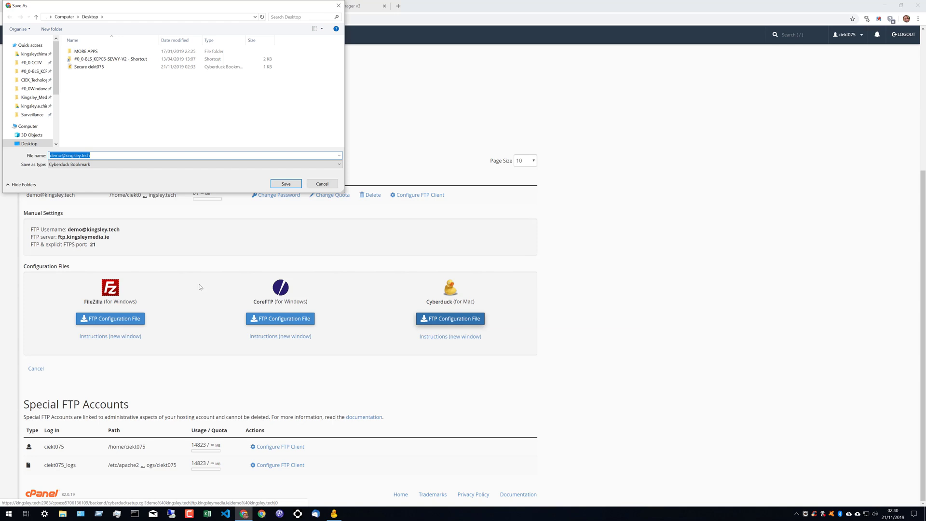
click(297, 186)
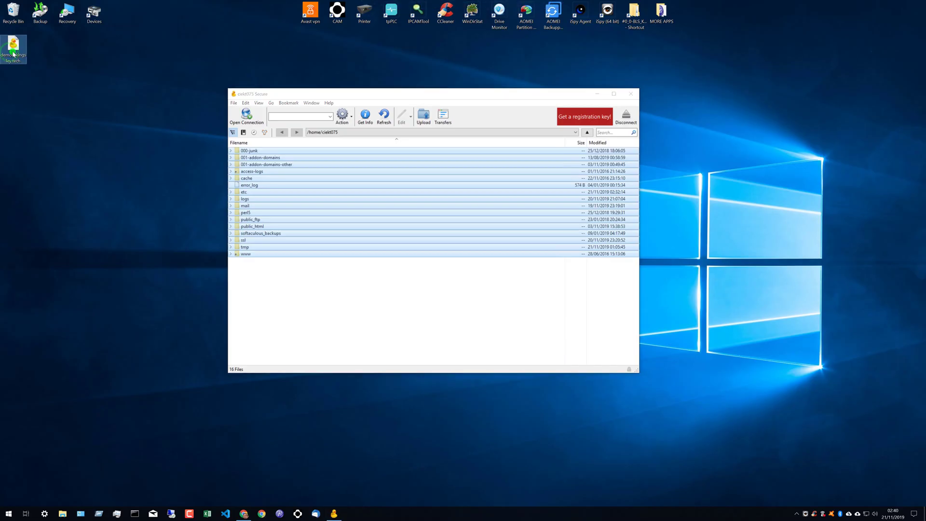
- Open the demo bookmark, accept the unencrypted FTP warning, paste the account password and log in
double_click(13, 54)
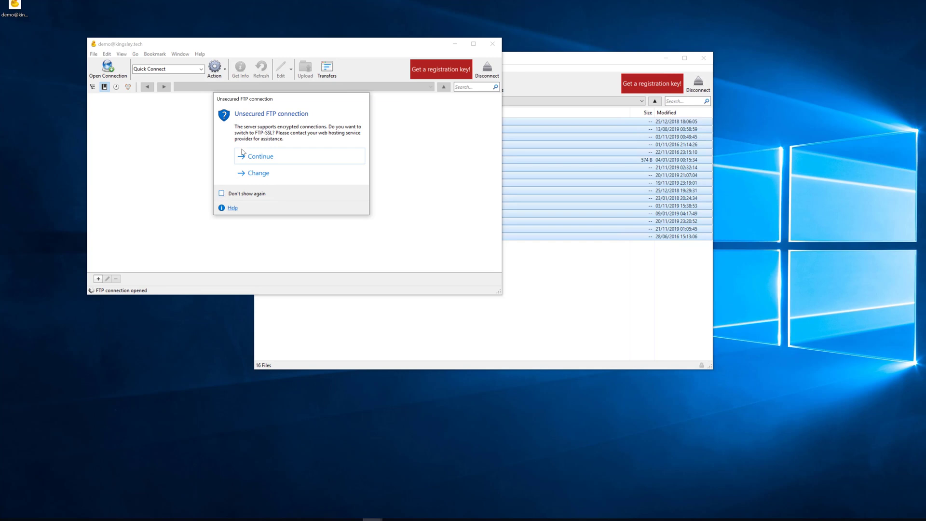
click(256, 159)
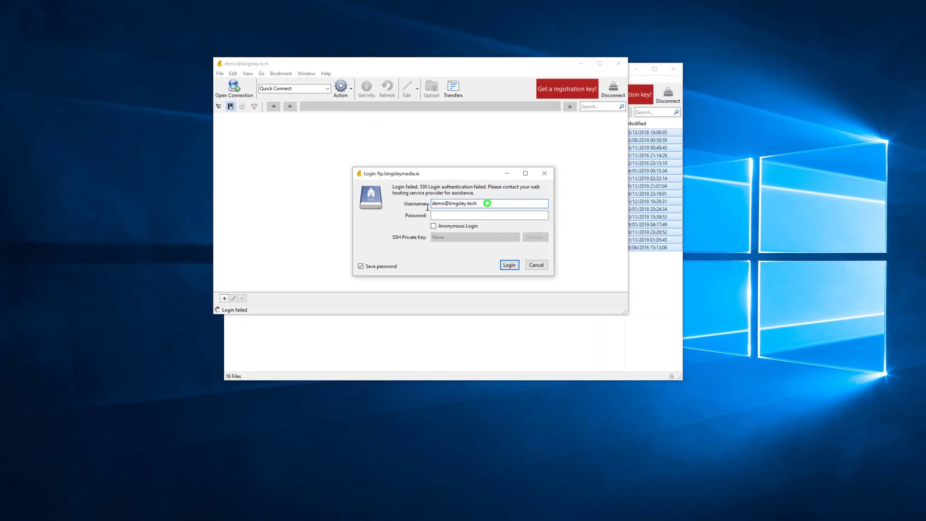
triple_click(488, 204)
key(Tab)
key(ctrl+v)
click(511, 265)
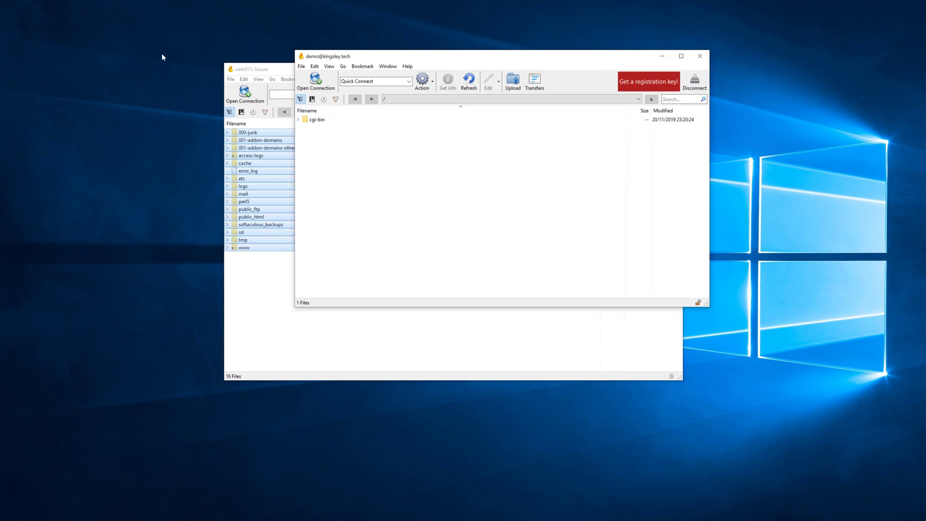
- Place the Cyberduck window beside cPanel's FTP Accounts page
click(0, 28)
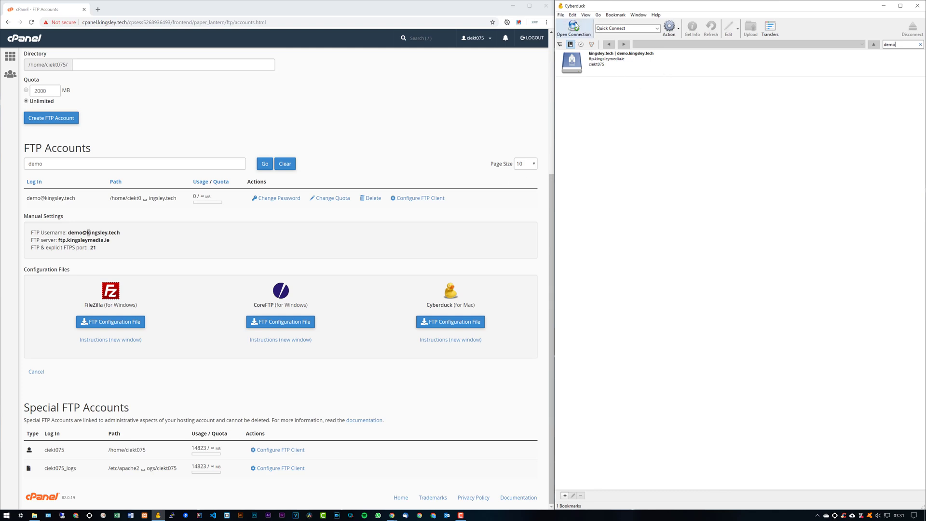
- Start a new connection and paste cPanel's FTP server ftp.kingsleymedia.ie as its host
click(574, 27)
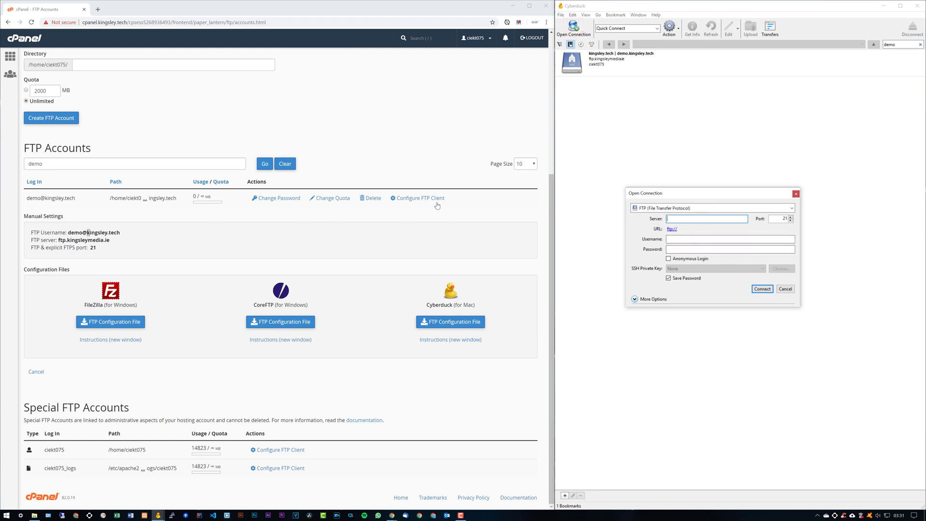
click(108, 25)
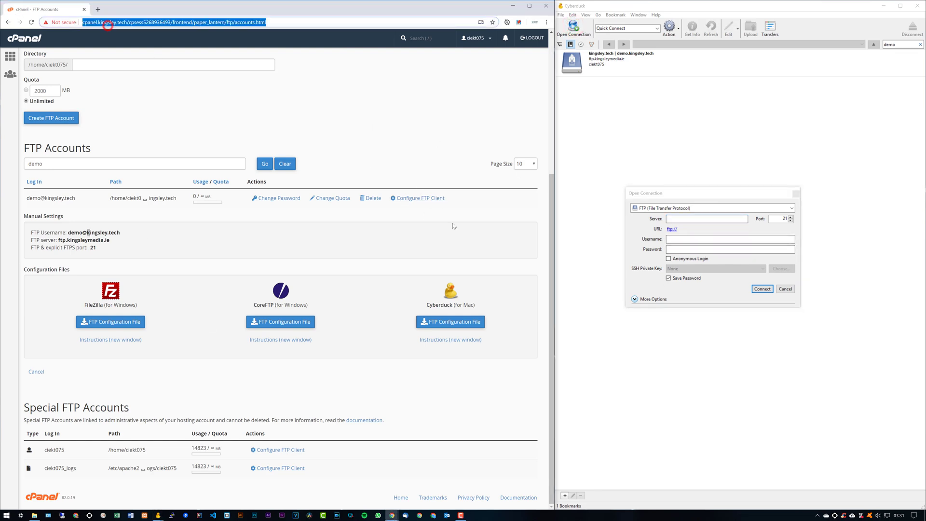
click(427, 203)
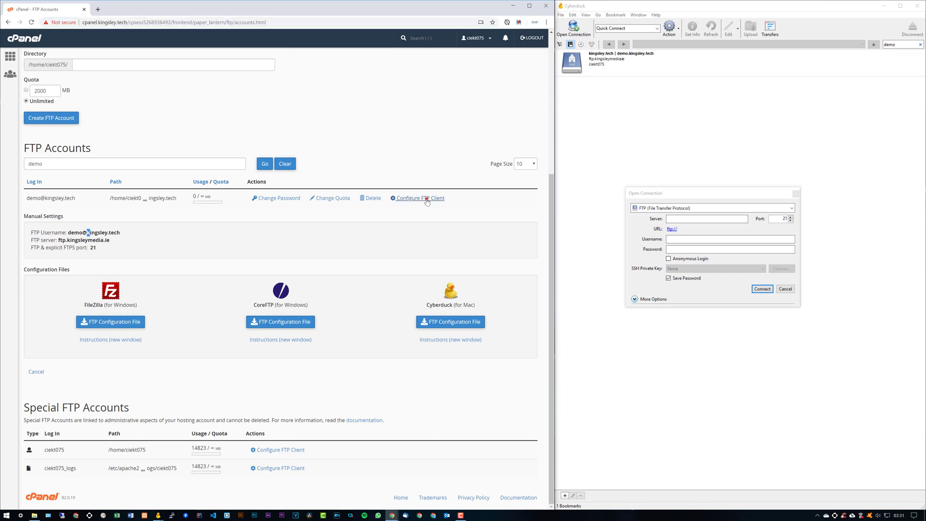
click(433, 378)
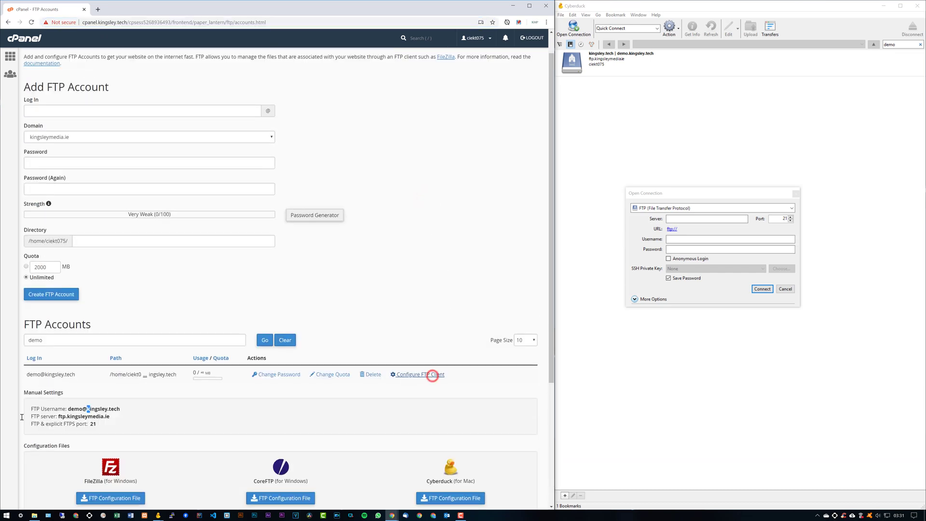
scroll(430, 372, down, 2)
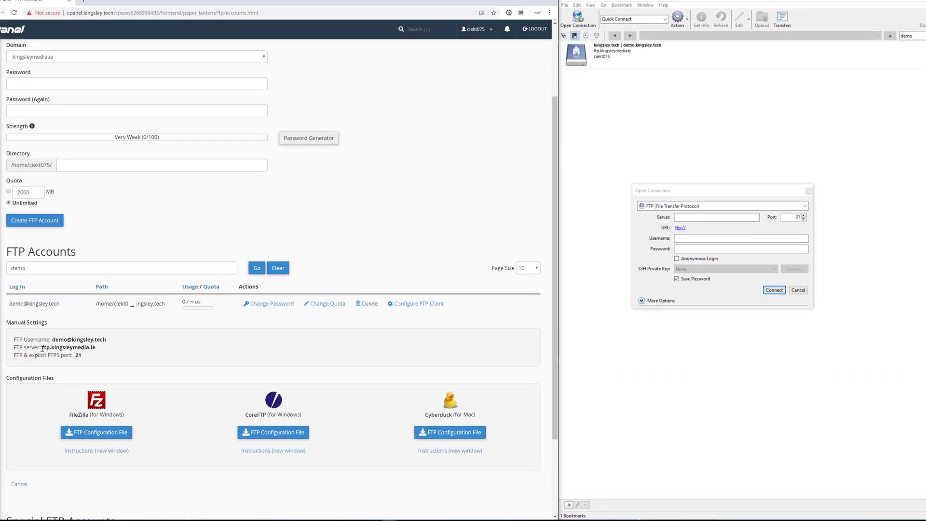
drag(43, 348, 112, 349)
key(ctrl+c)
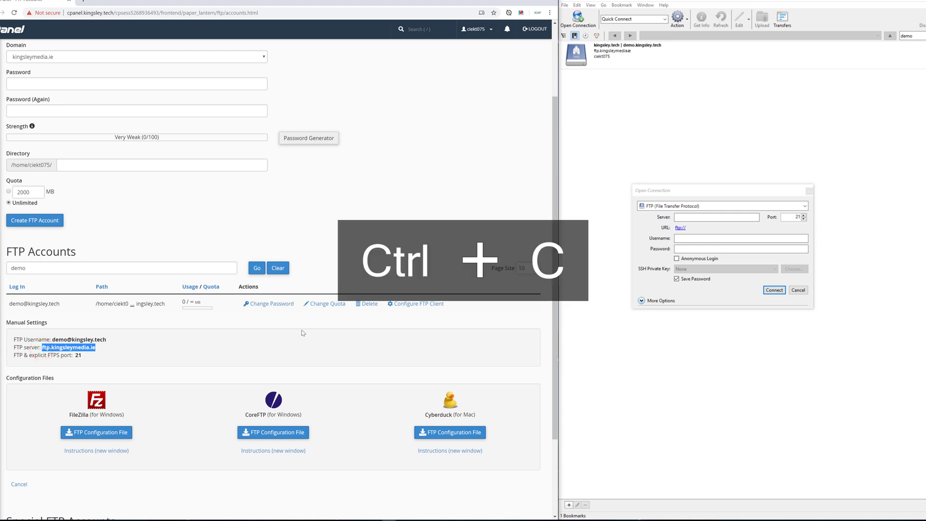
click(704, 217)
click(703, 217)
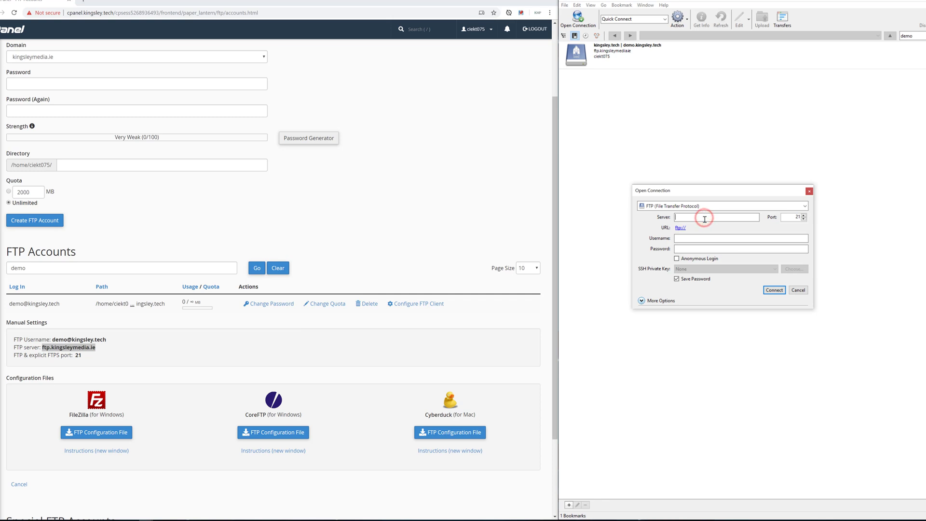
key(ctrl+v)
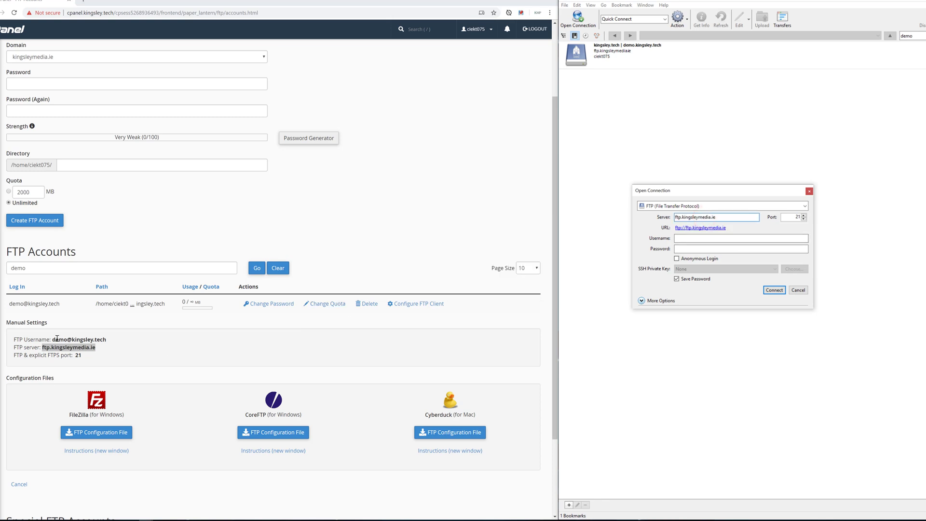
- Enter the demo FTP username and password, keep port 21, and connect past the unsecured warning
drag(52, 340, 107, 340)
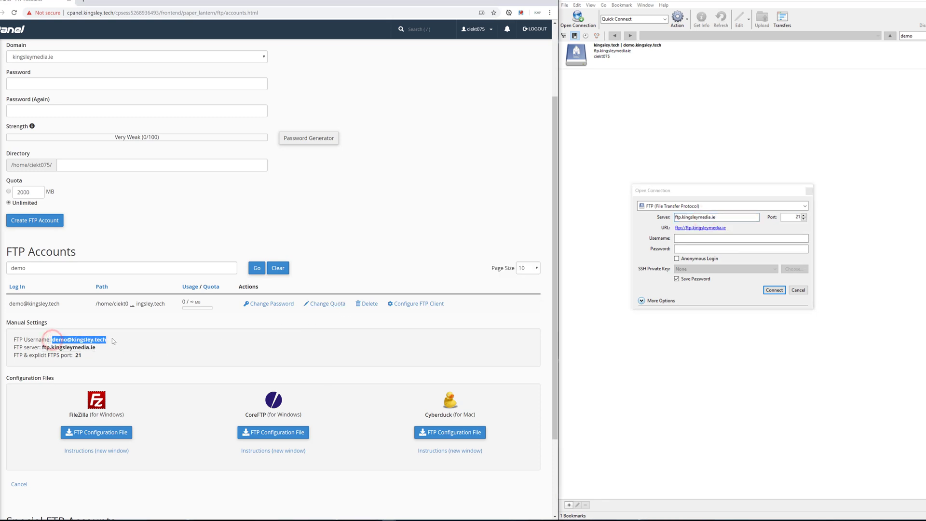
key(ctrl+c)
click(773, 248)
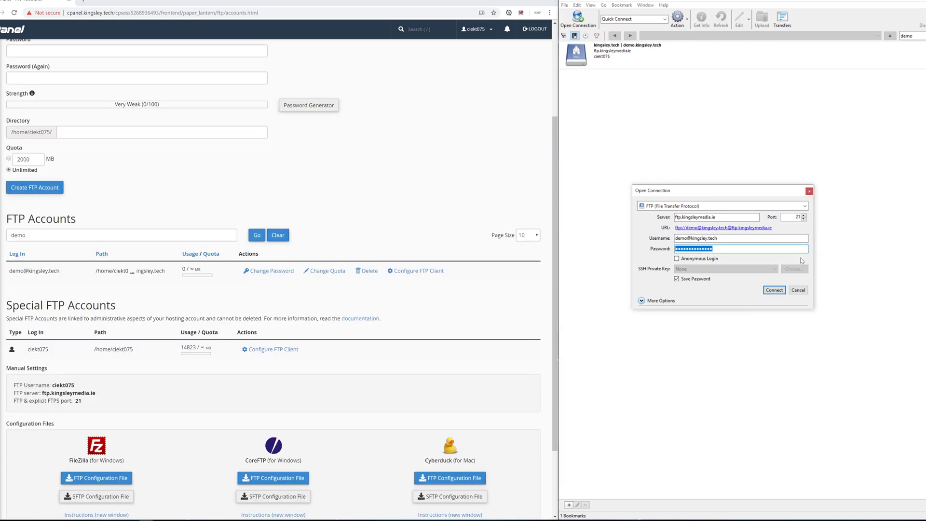
double_click(720, 249)
double_click(797, 216)
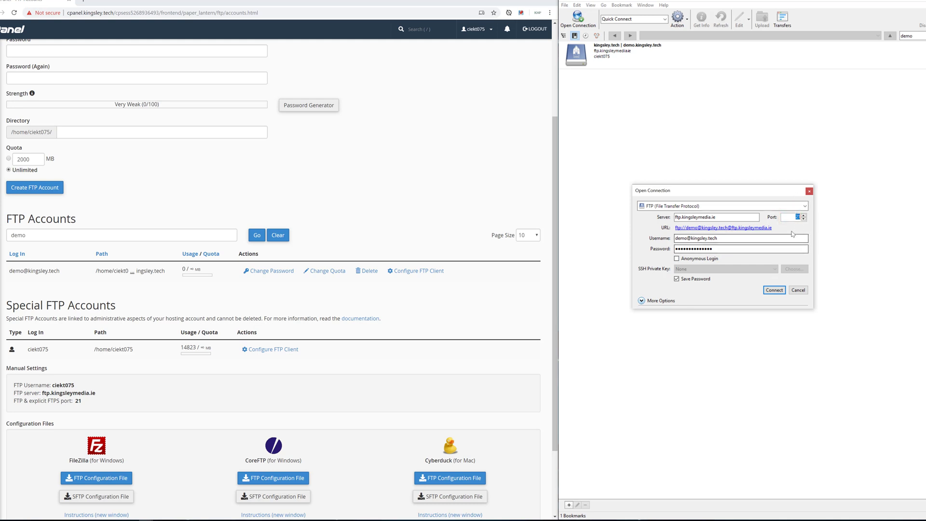
click(773, 290)
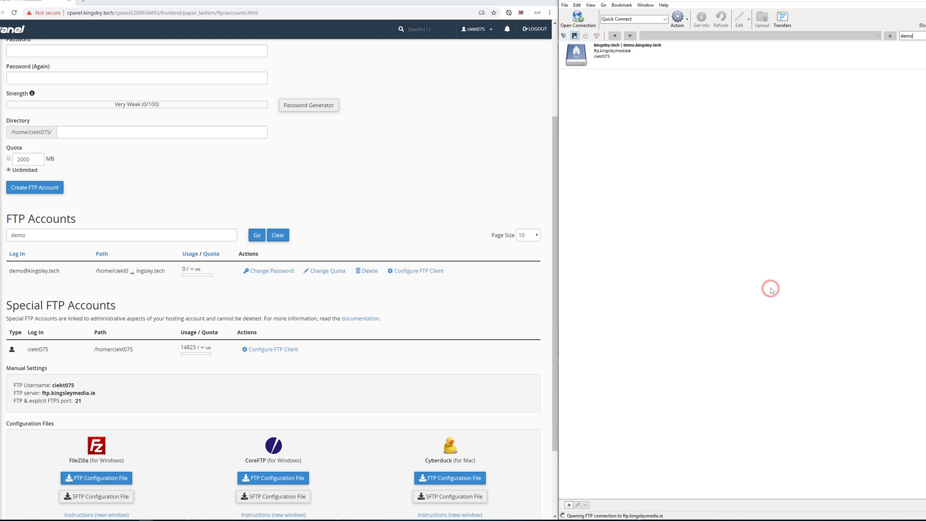
click(735, 241)
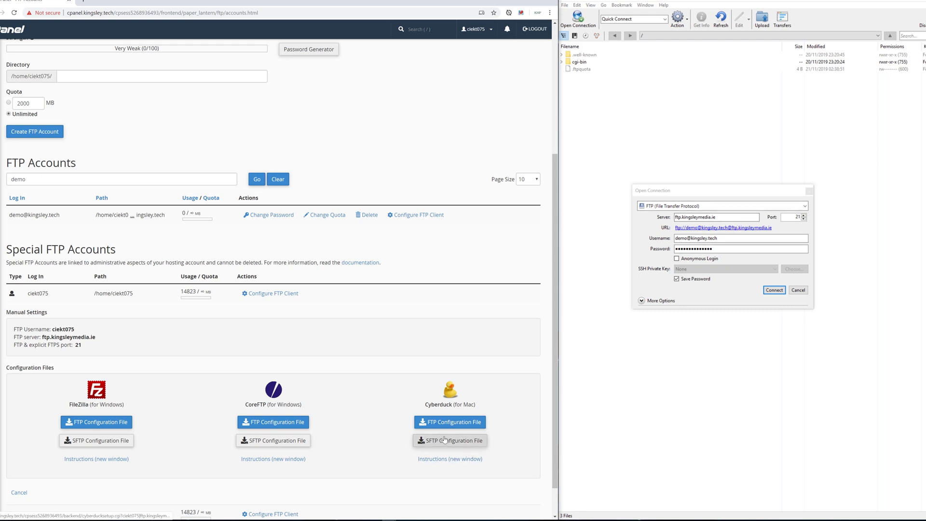
- Connect to ftp.kingsleymedia.ie via SFTP on port 22 with the main account username and pasted password
click(746, 208)
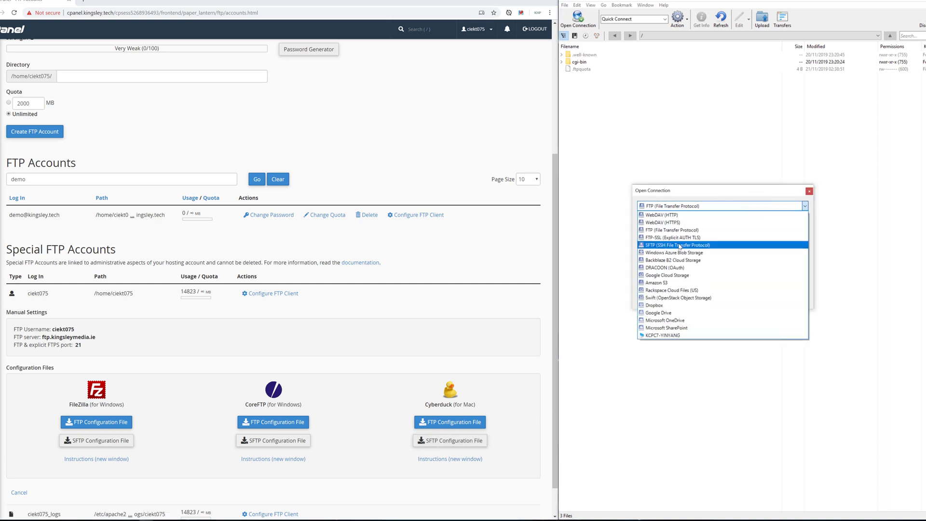
click(679, 247)
double_click(794, 217)
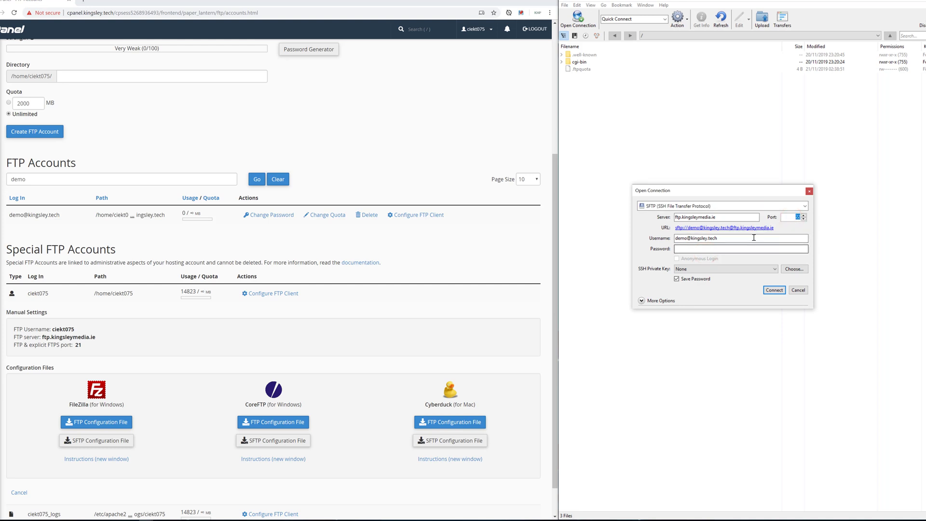
double_click(726, 240)
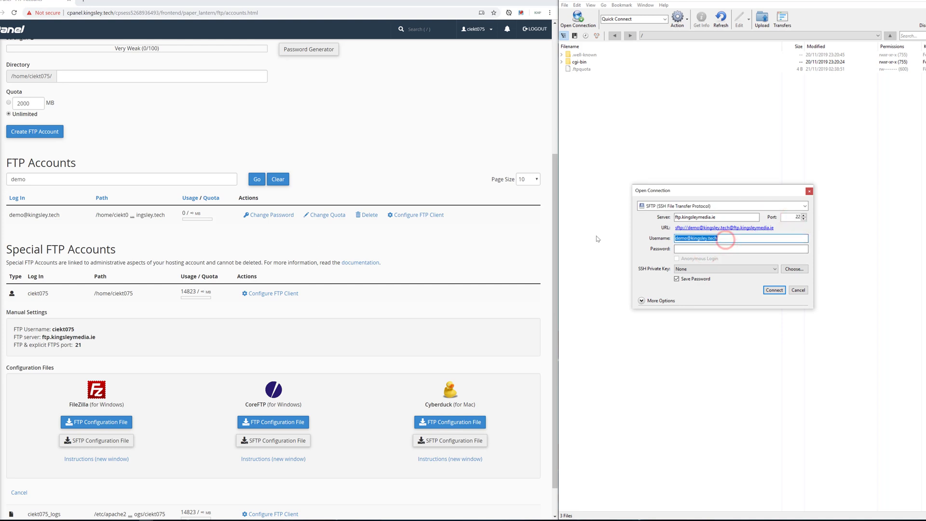
text(ciekt075)
key(Tab)
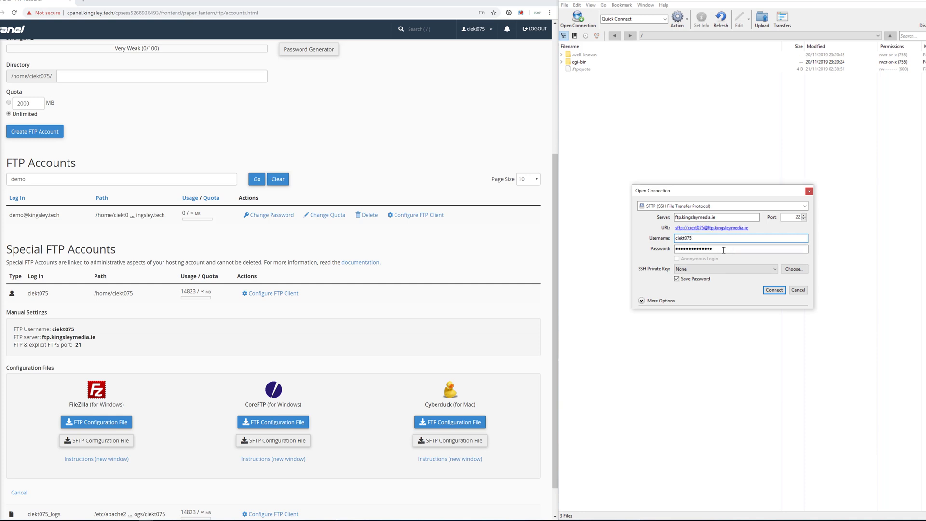
key(ctrl+v)
double_click(722, 249)
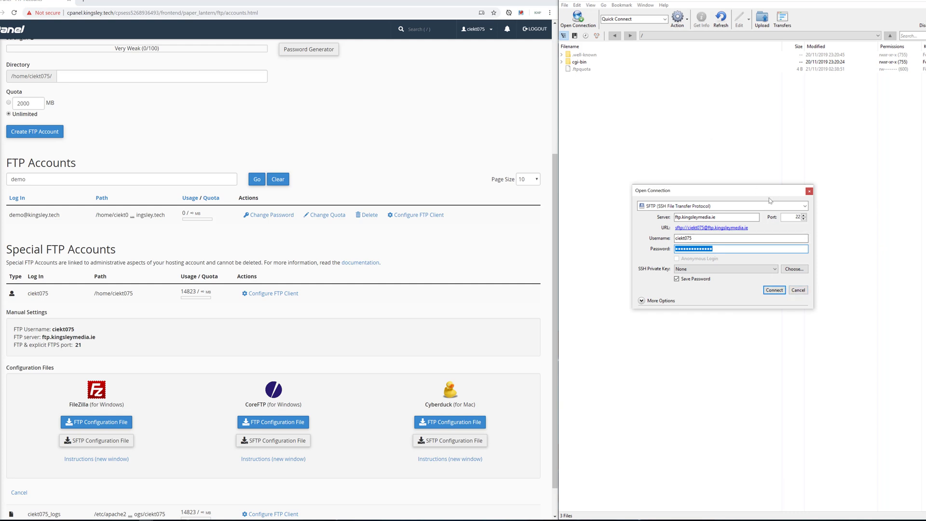
click(773, 290)
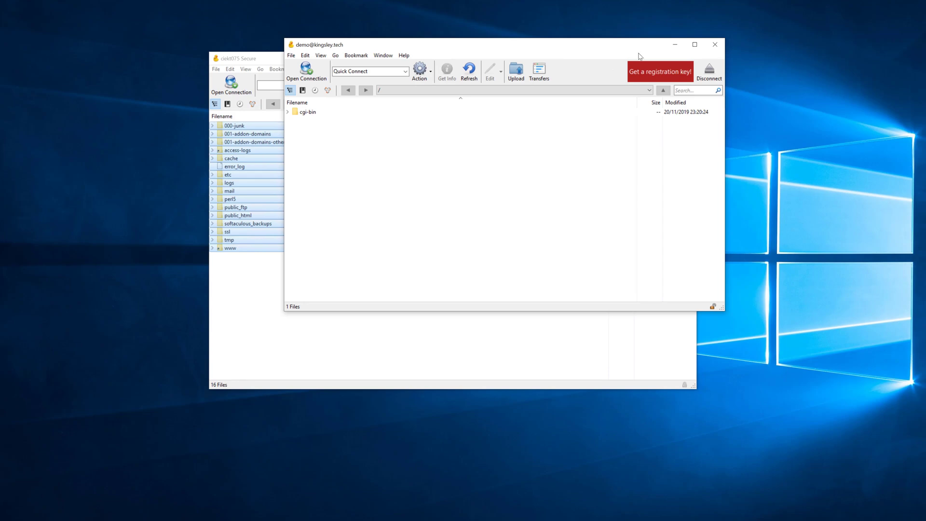
- Close the demo FTP window and save the SFTP connection as bookmark 'demo.kingsley.tech'
click(715, 44)
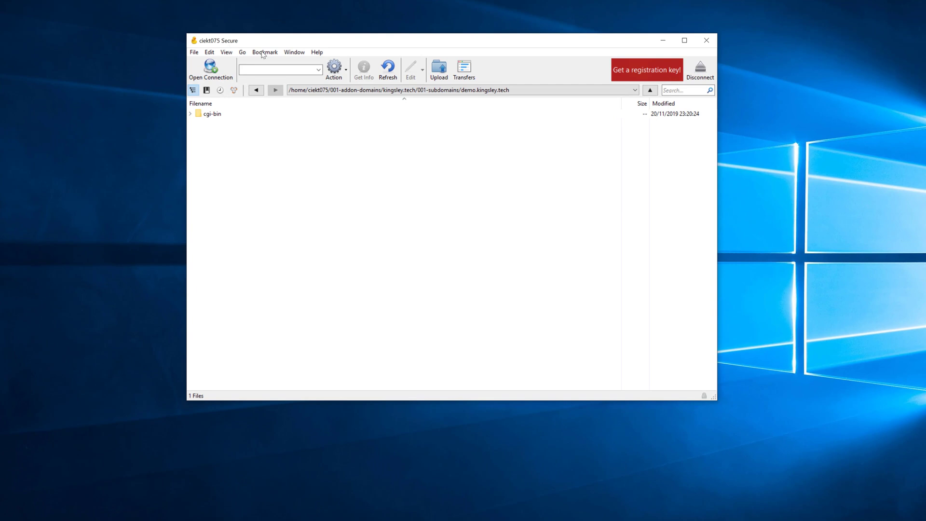
click(271, 60)
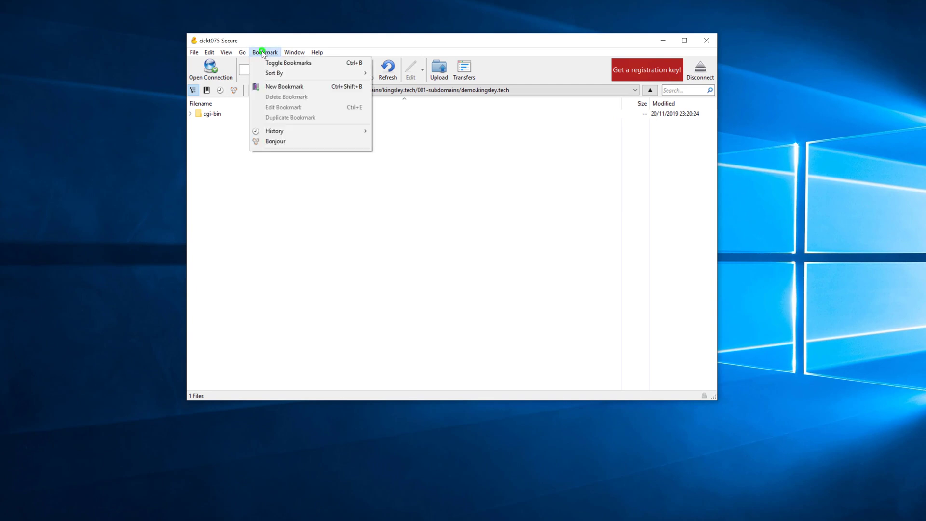
click(277, 87)
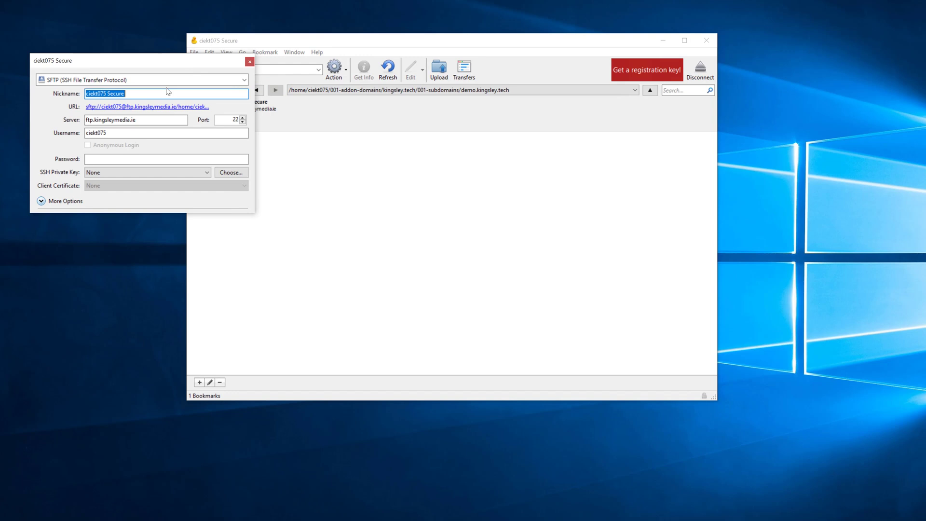
text(demo)
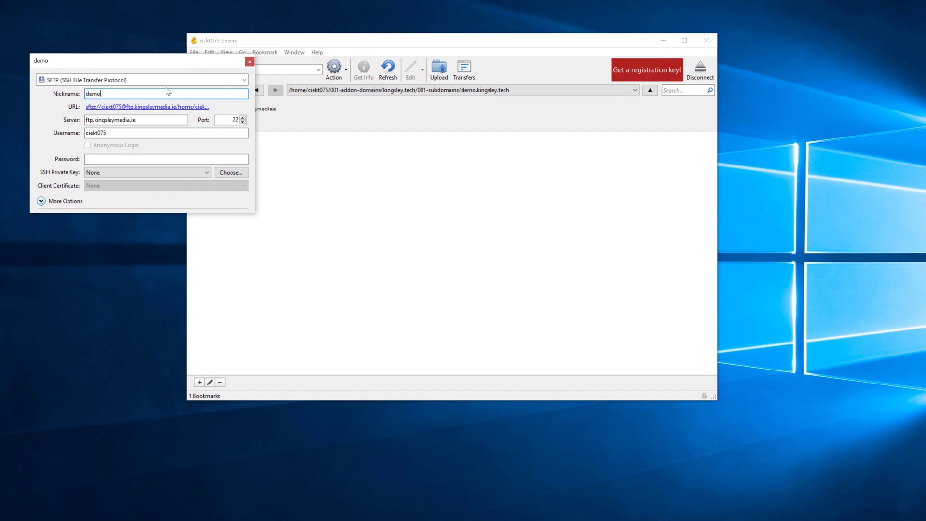
text(.kingsley.tech)
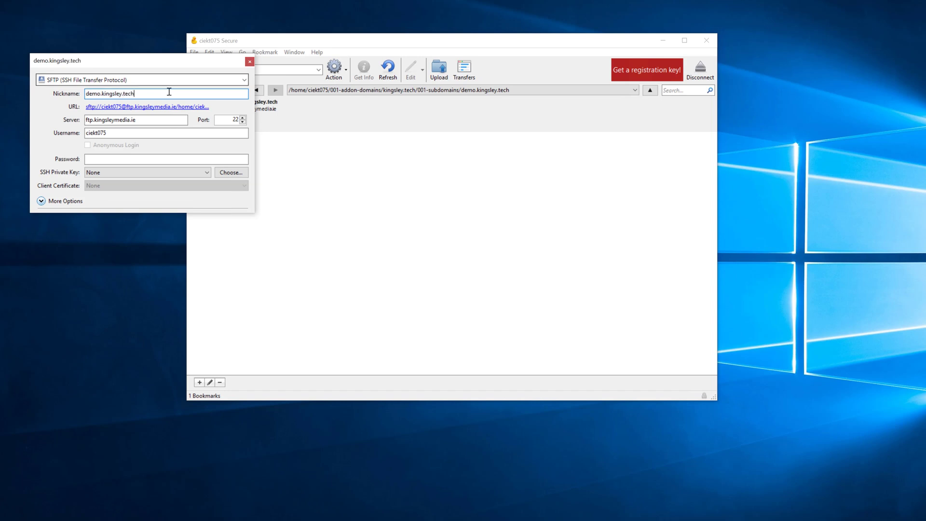
click(250, 61)
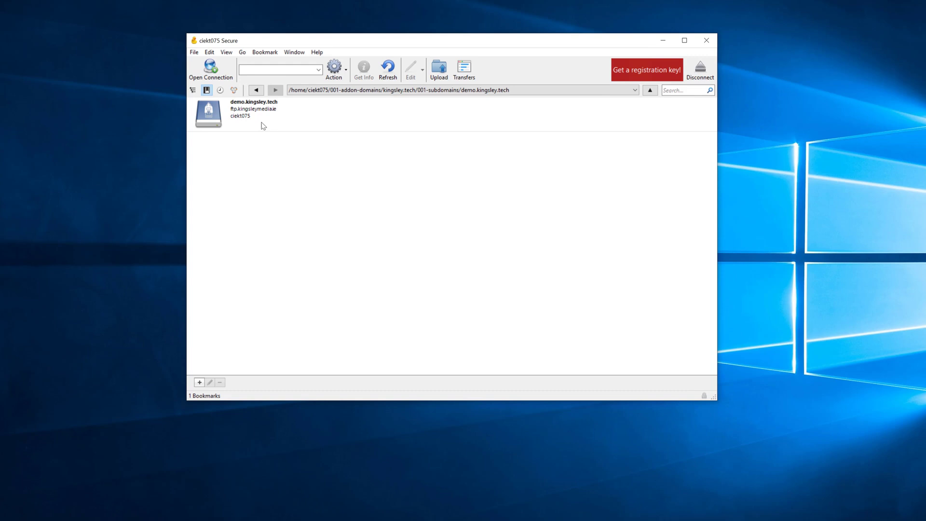
- Select the demo.kingsley.tech bookmark in the bookmark list
click(263, 126)
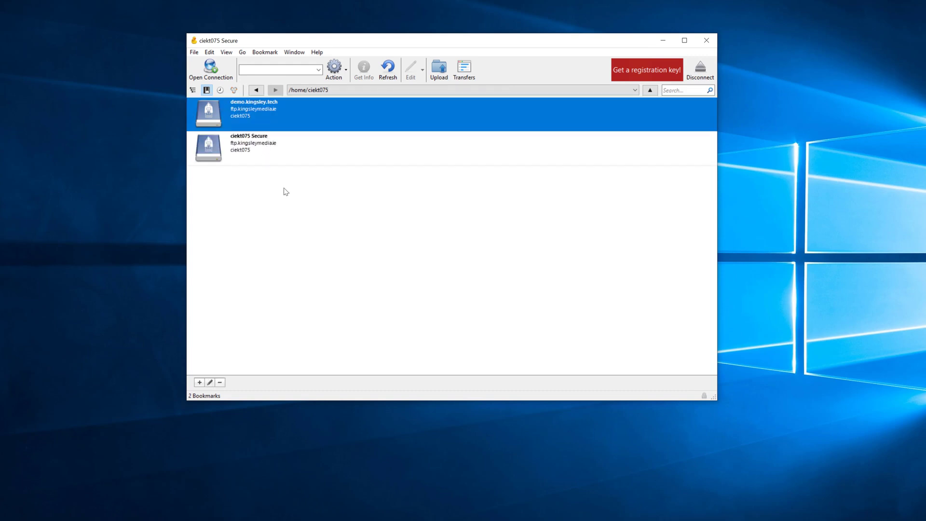